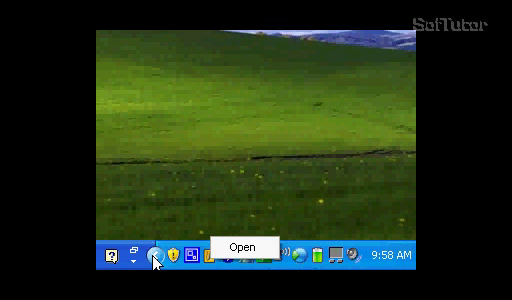
Expand the tray arrow to show the hidden notification area icons
{"action": "left_click", "coordinate": [154, 257]}
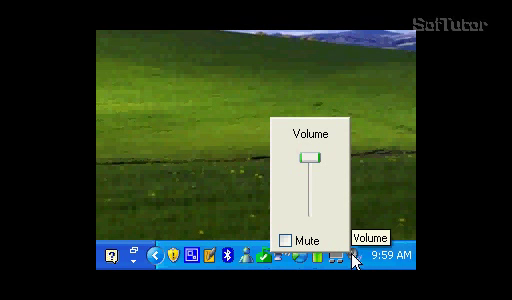
Drag the volume slider down briefly and back, leaving the level unchanged
{"action": "left_click_drag", "start_coordinate": [310, 164], "coordinate": [313, 152]}
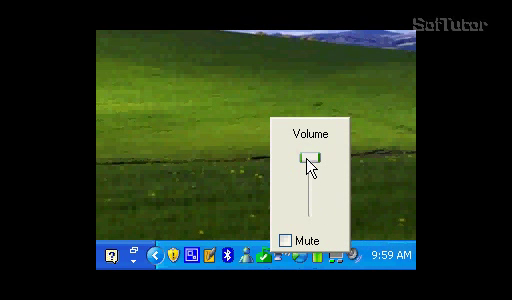